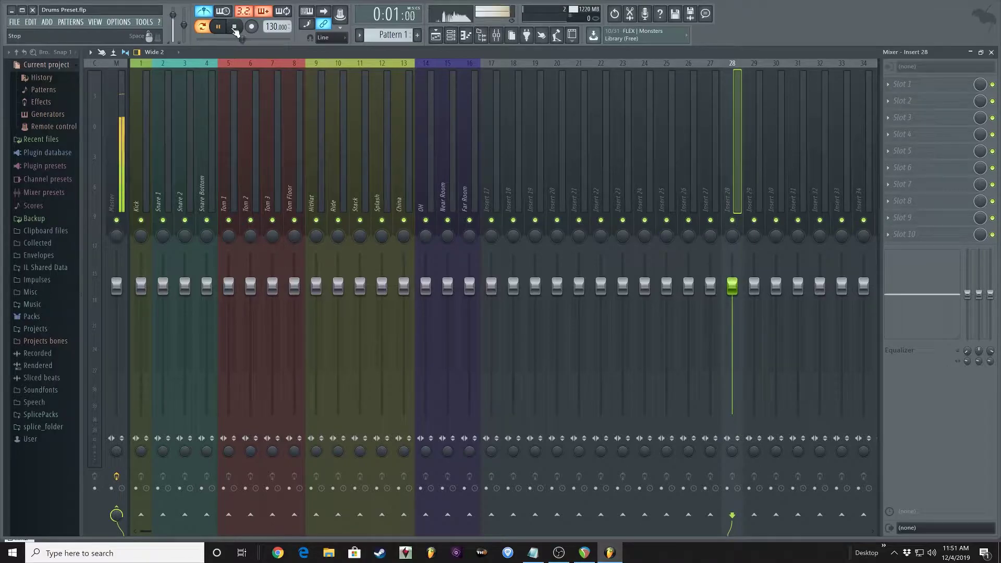
Step: Set the project tempo to 142 BPM, playing the metronome to judge the speed and stopping it when done
click(234, 26)
drag(276, 26, 276, 36)
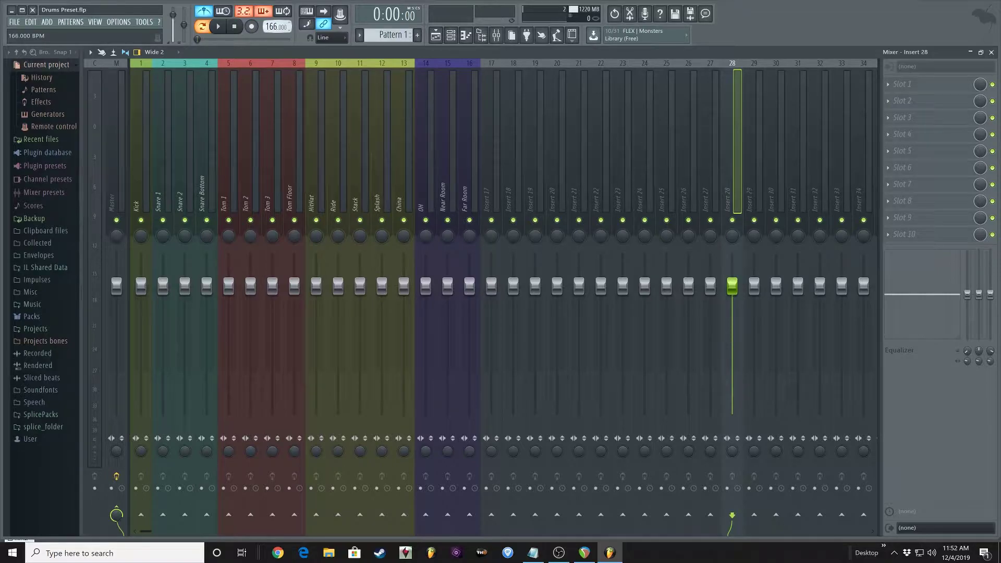
click(218, 26)
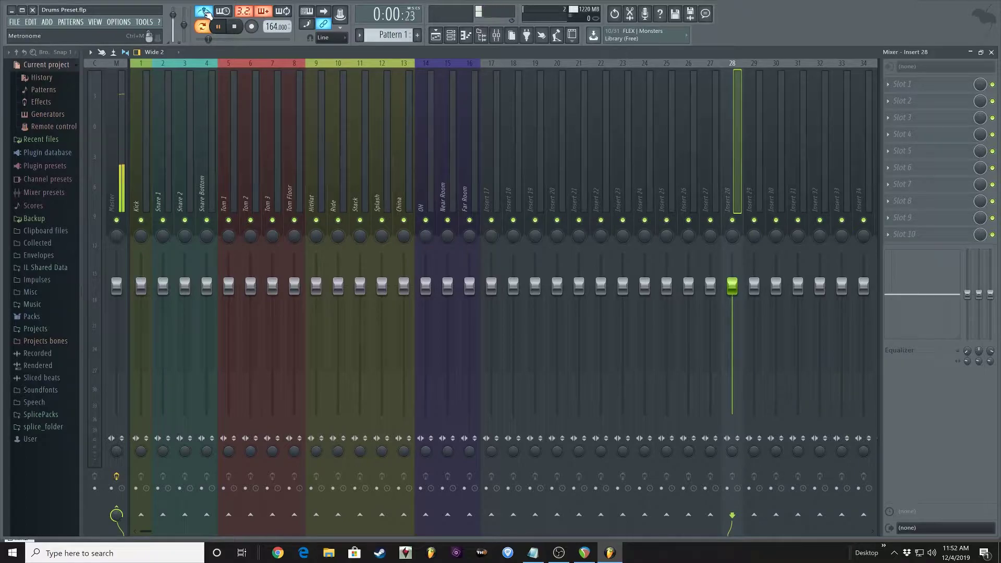
drag(276, 26, 276, 39)
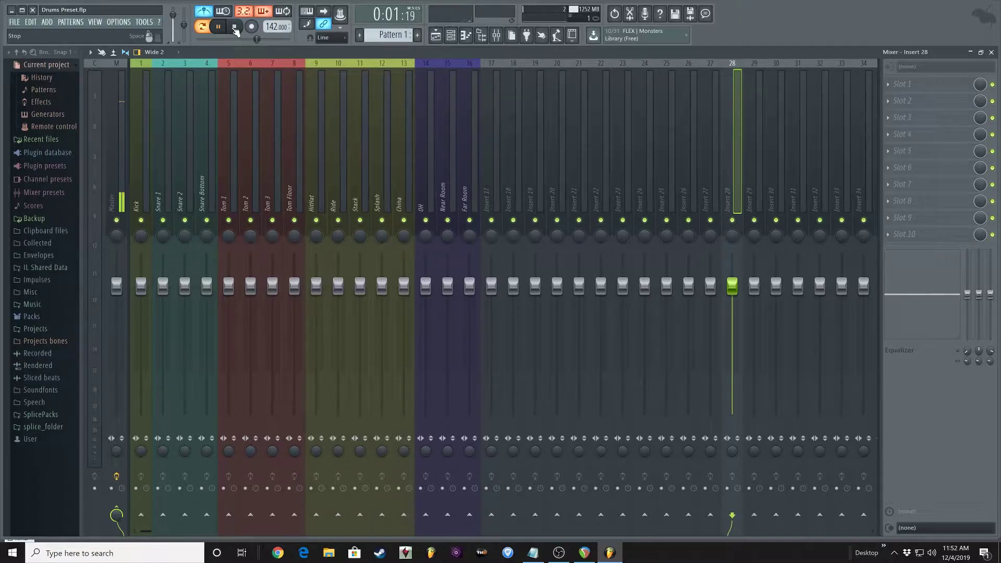
click(235, 28)
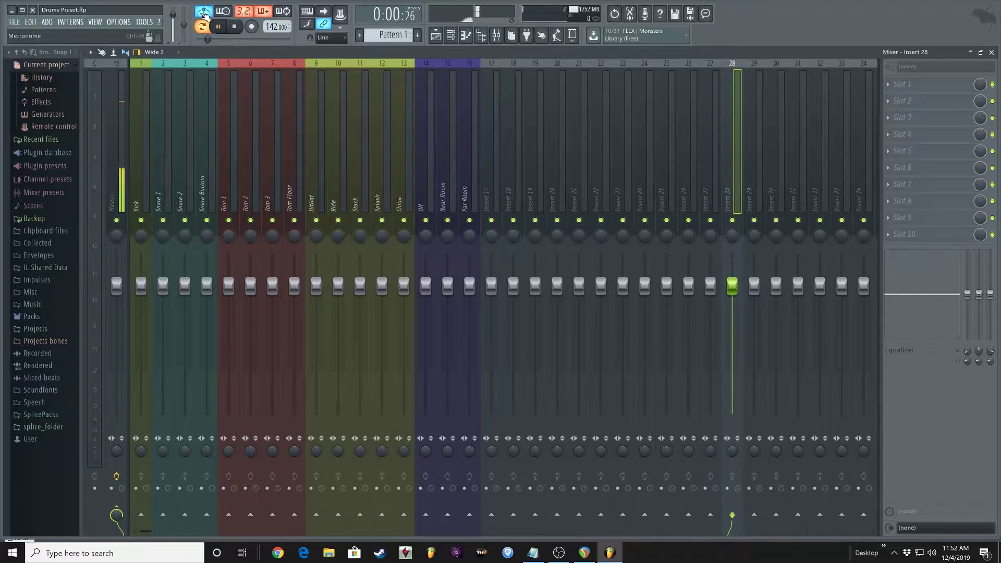
Step: Pick a different metronome sound, try out drum notes C5 and D5 against it, and stop playback
right_click(204, 13)
click(223, 35)
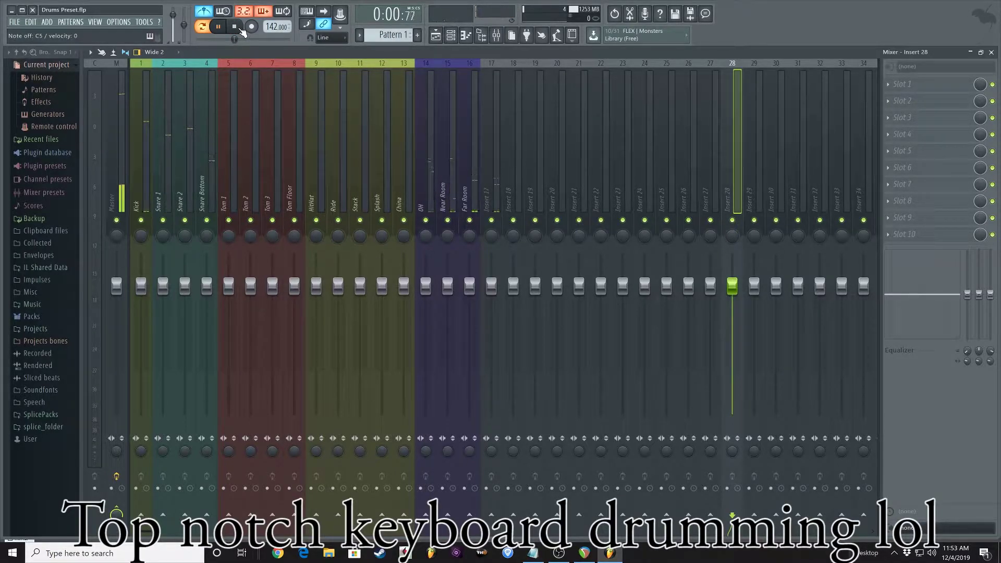
key(x)
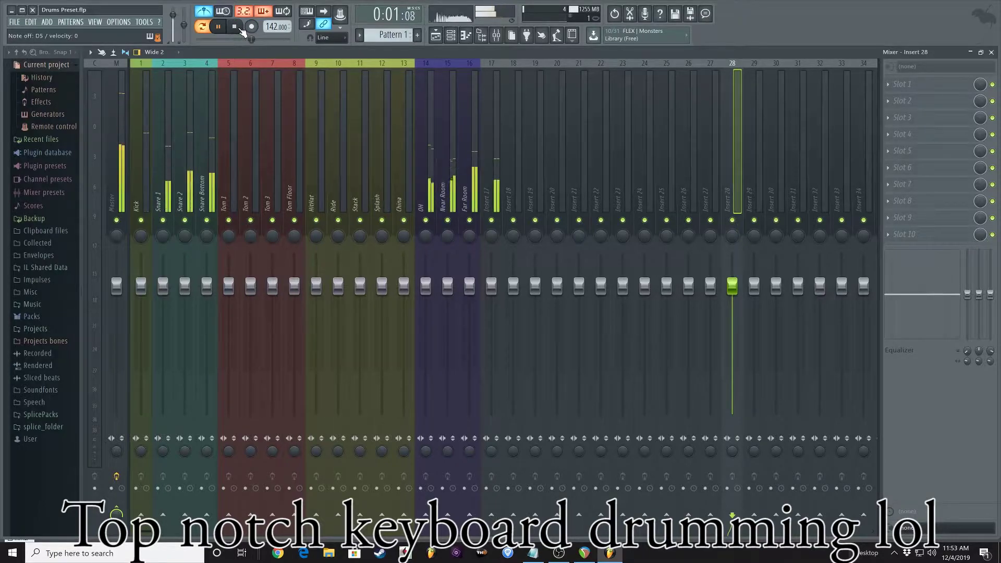
click(235, 27)
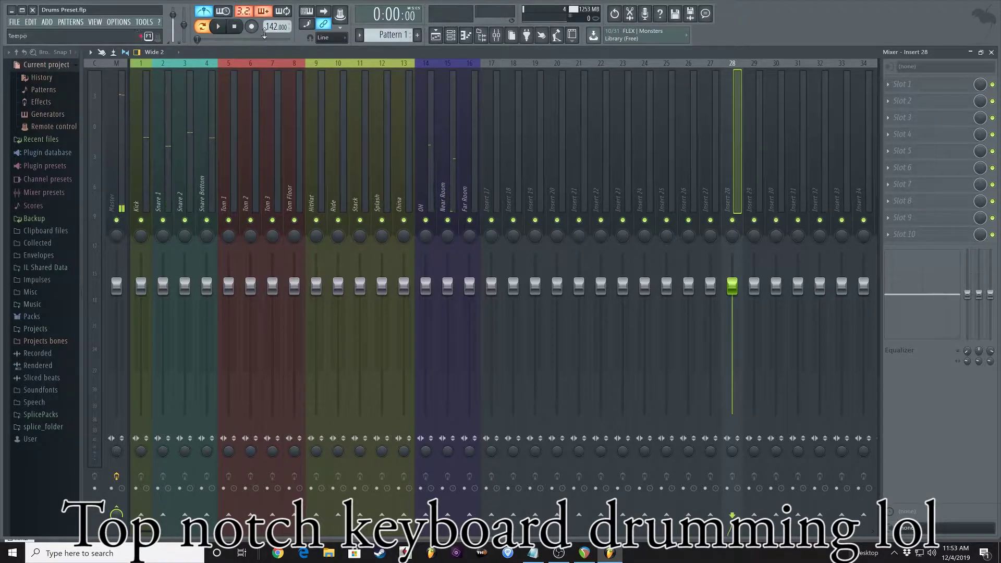
Step: Open the playlist and record a short C5 and D5 drum pattern with Kontakt into Pattern 1
click(437, 36)
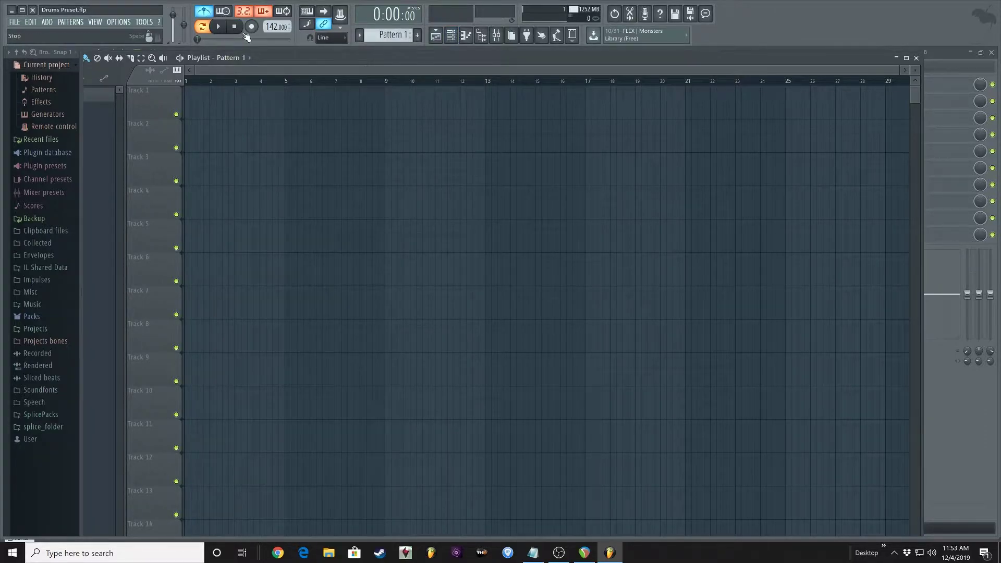
key(r)
click(219, 27)
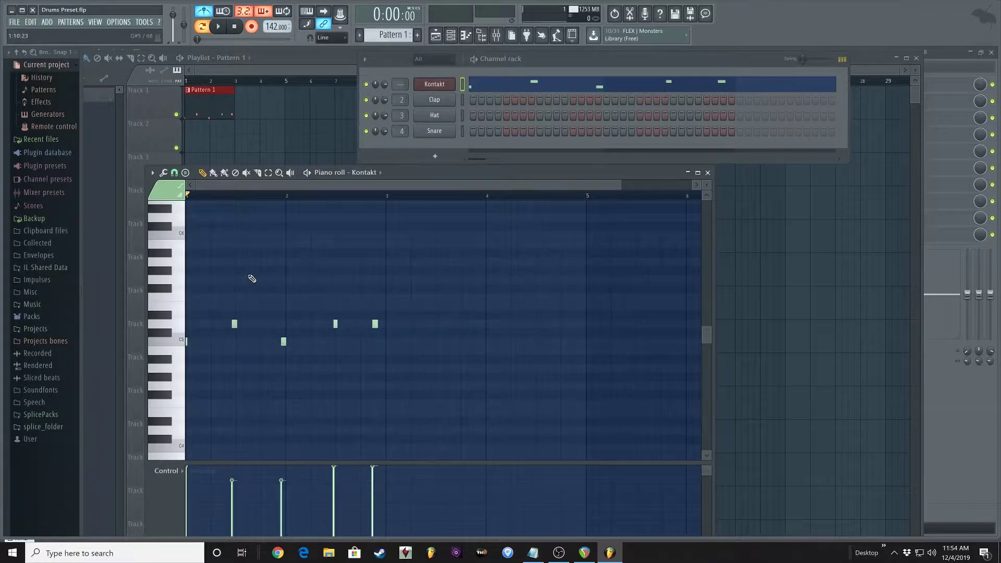
Step: Replace the first recorded D5 note with one exactly on beat 3 of bar 1 and play the pattern
scroll(257, 332, up, 1)
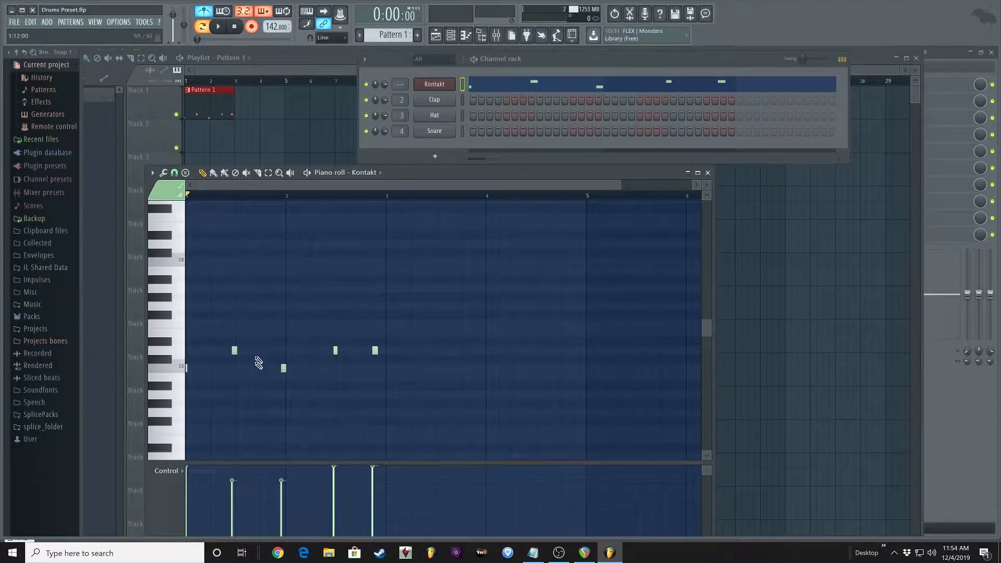
scroll(258, 346, up, 3)
drag(303, 187, 187, 250)
scroll(271, 324, down, 1)
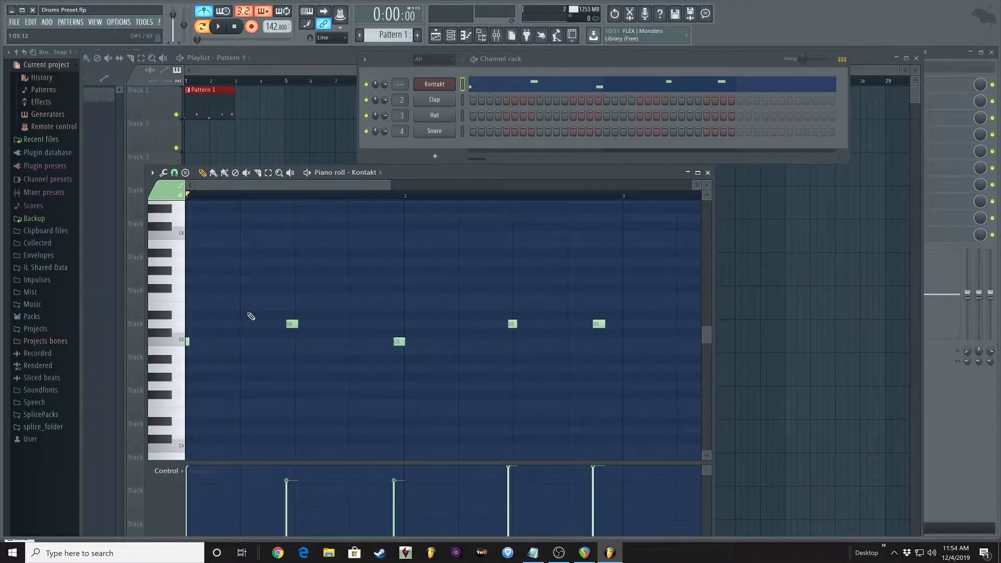
right_click(290, 323)
click(295, 324)
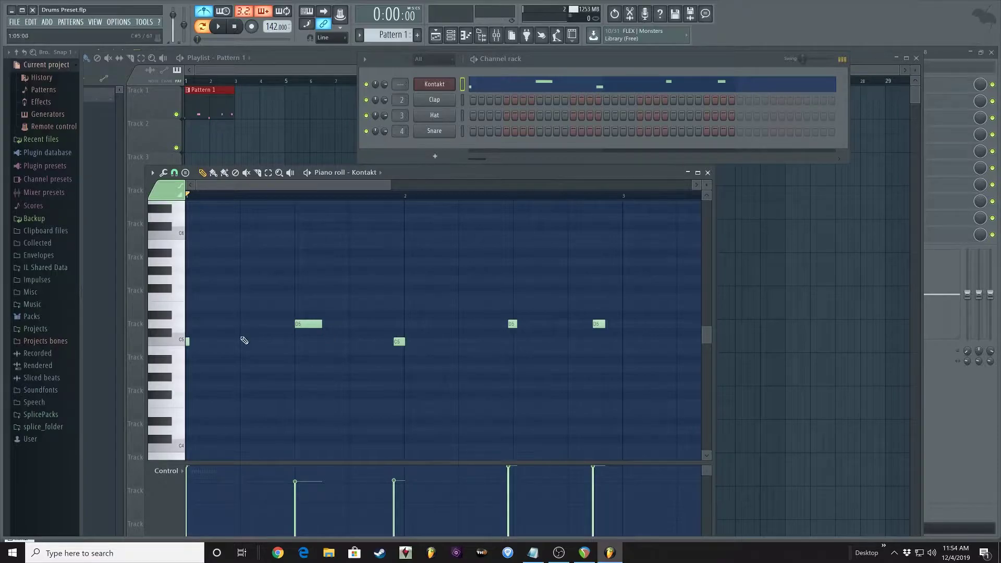
key(space)
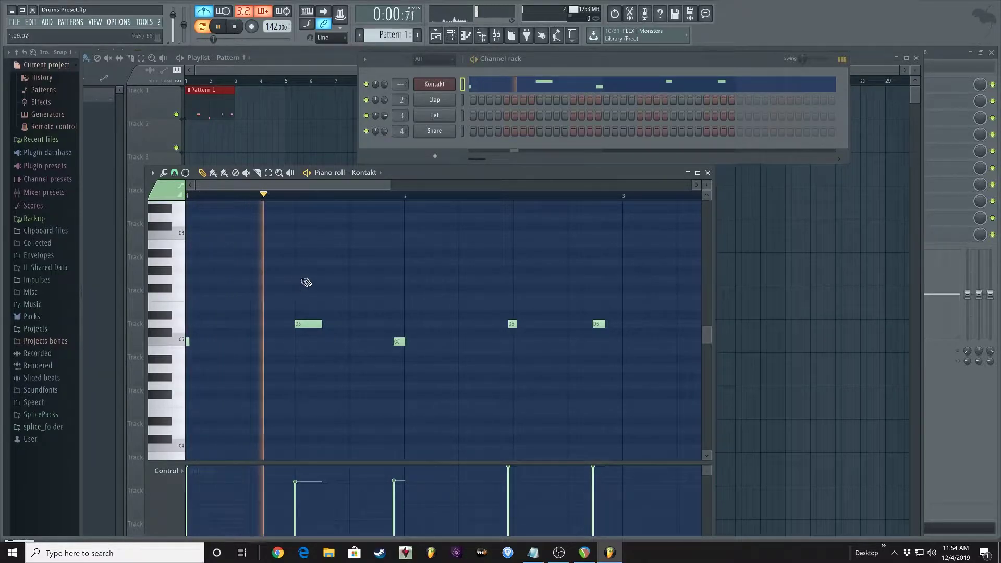
key(space)
Step: Replace the early second C5 note with one exactly at the start of bar 2 and play the pattern
right_click(399, 342)
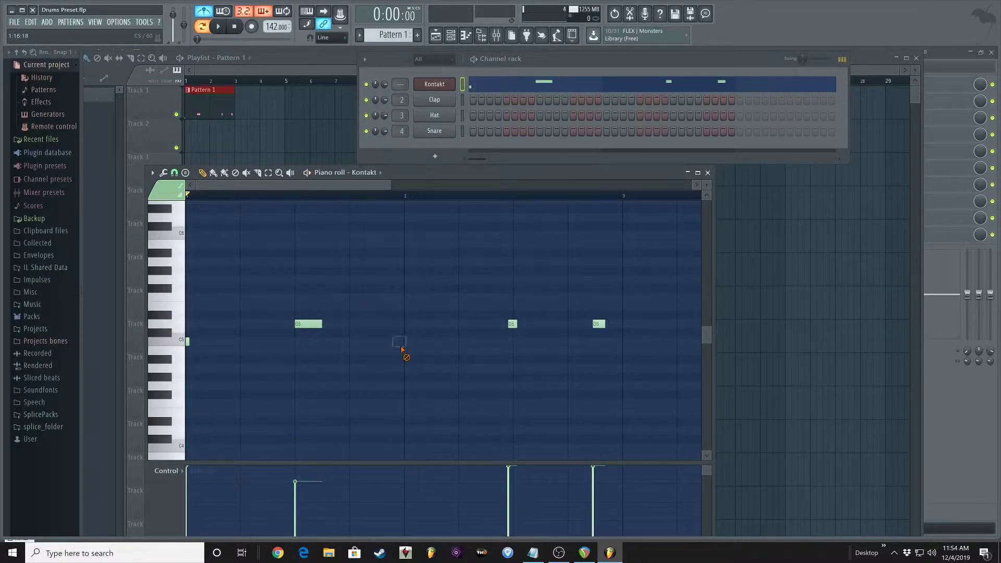
click(412, 342)
key(space)
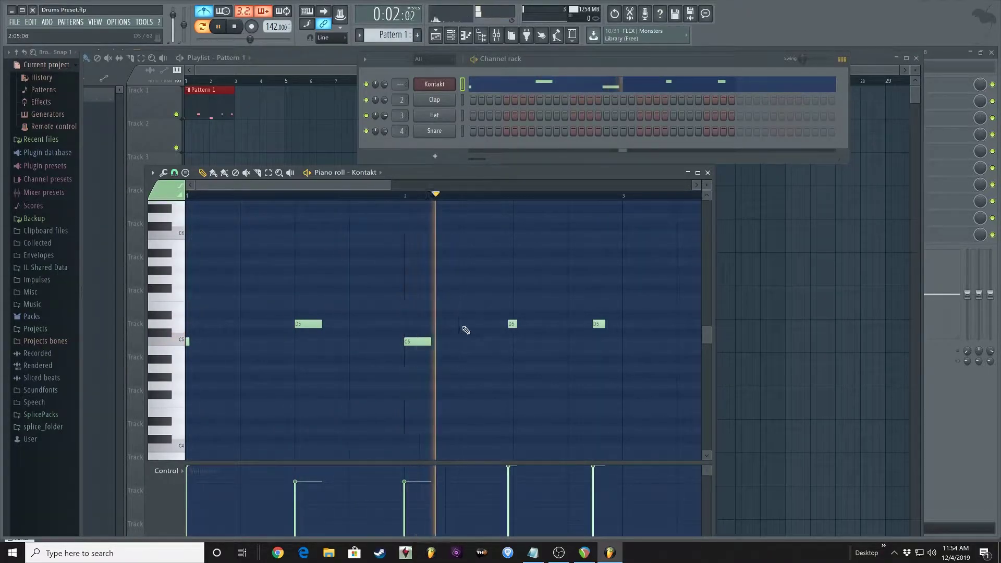
key(space)
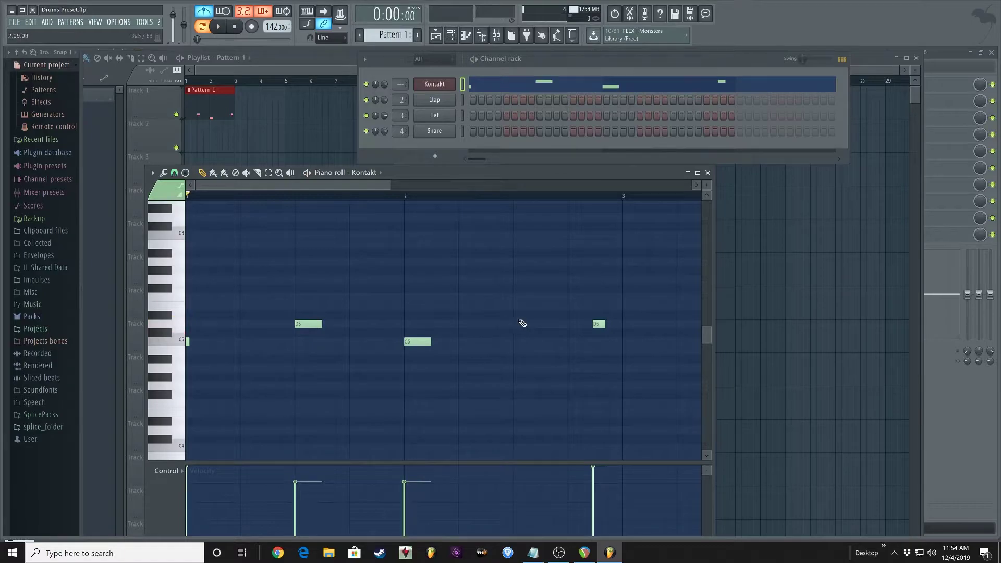
Step: Replace the last two D5 notes with ones on beat 3 and half a beat before the end of bar 2, and play the pattern
click(517, 328)
right_click(598, 324)
click(598, 324)
key(space)
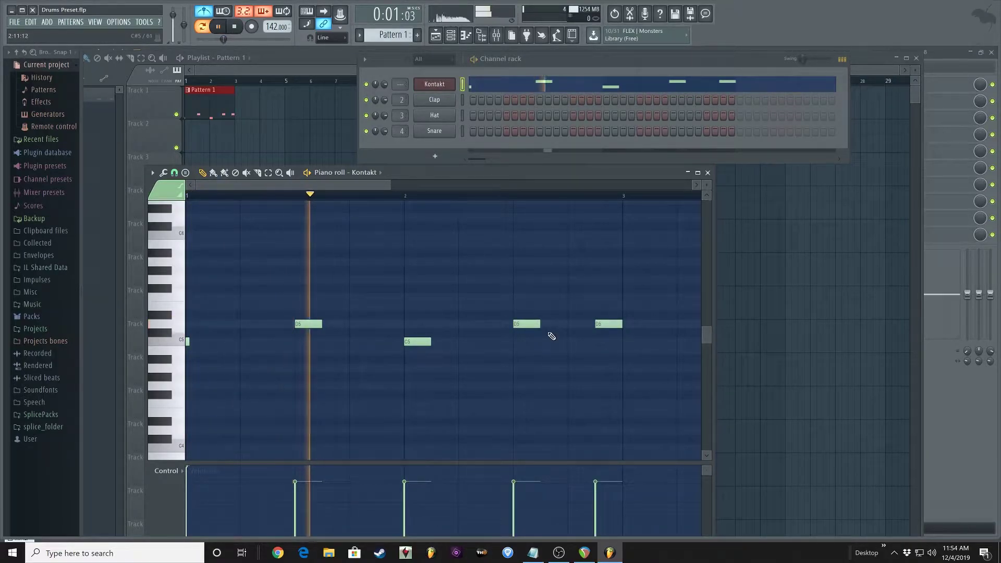
key(space)
Step: Delete the Pattern 1 clip from the playlist and reopen the Kontakt channel's piano roll
scroll(309, 268, down, 4)
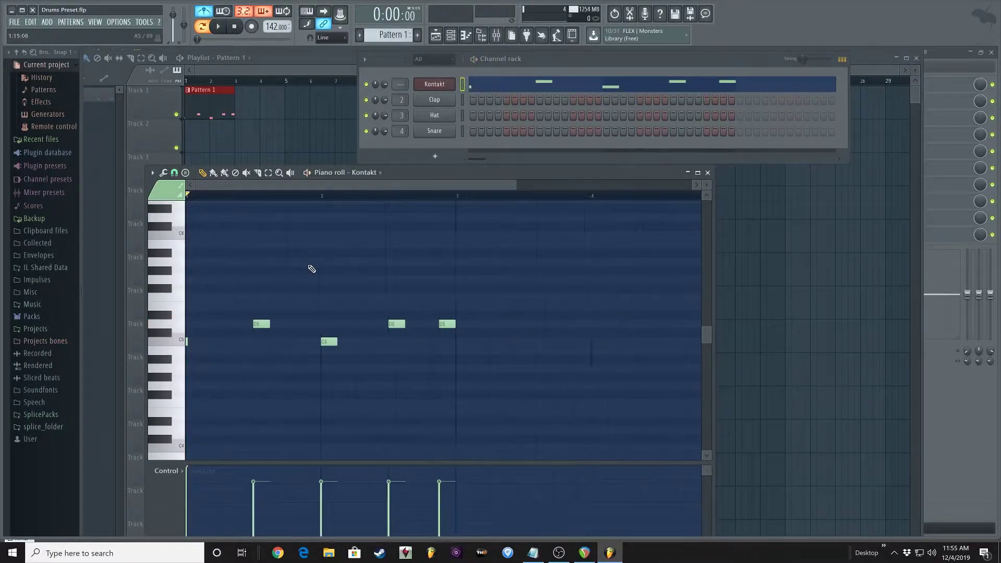
right_click(232, 101)
click(450, 34)
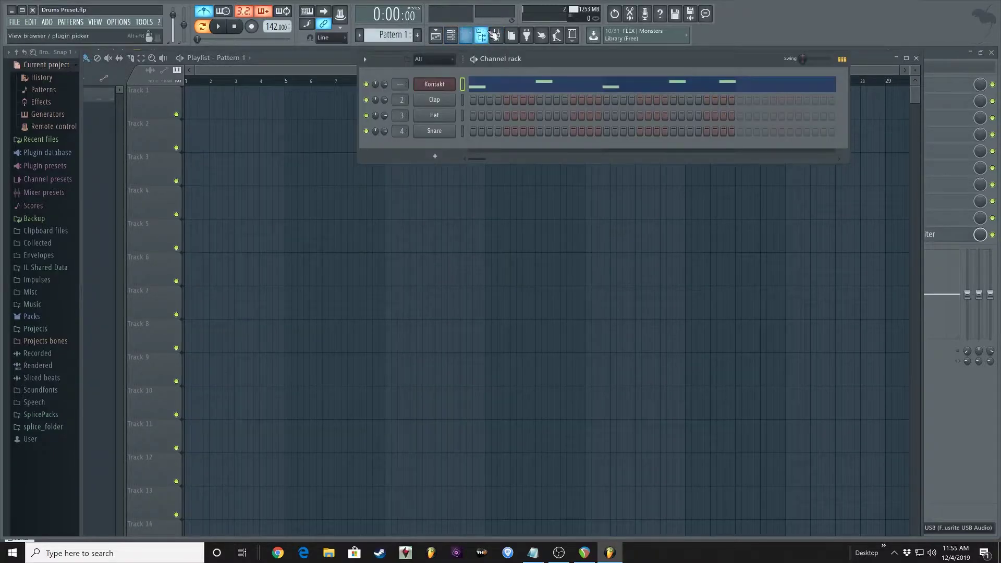
click(523, 90)
Step: Duplicate all notes of the two-bar drum pattern into bars 3 and 4 and play the result
drag(396, 295, 187, 365)
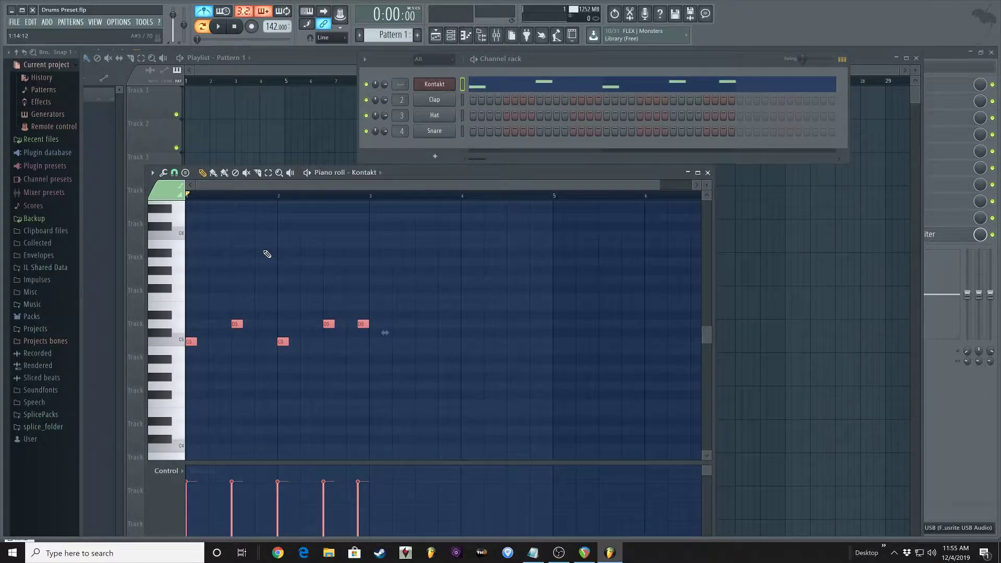
key(ctrl+b)
key(space)
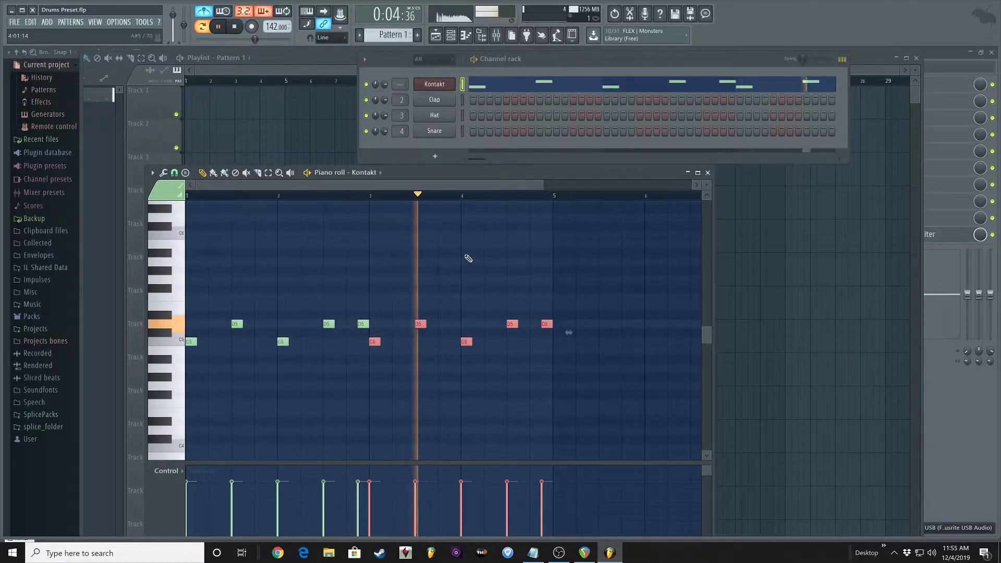
key(space)
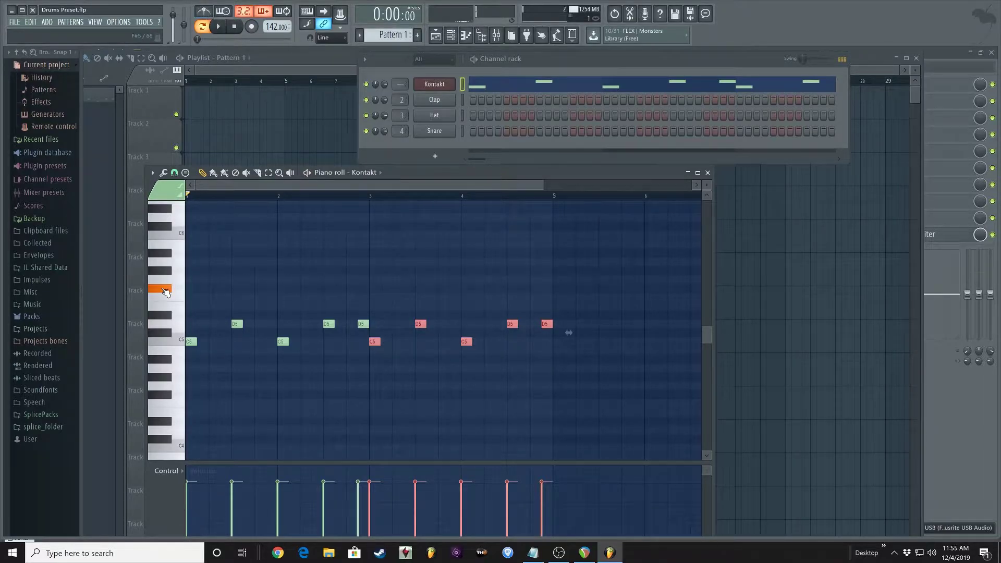
Step: Add G#5 notes at the start of bars 1 and 3 with F#5 notes on every beat between them, and play the pattern
click(194, 289)
drag(200, 287, 374, 275)
click(190, 272)
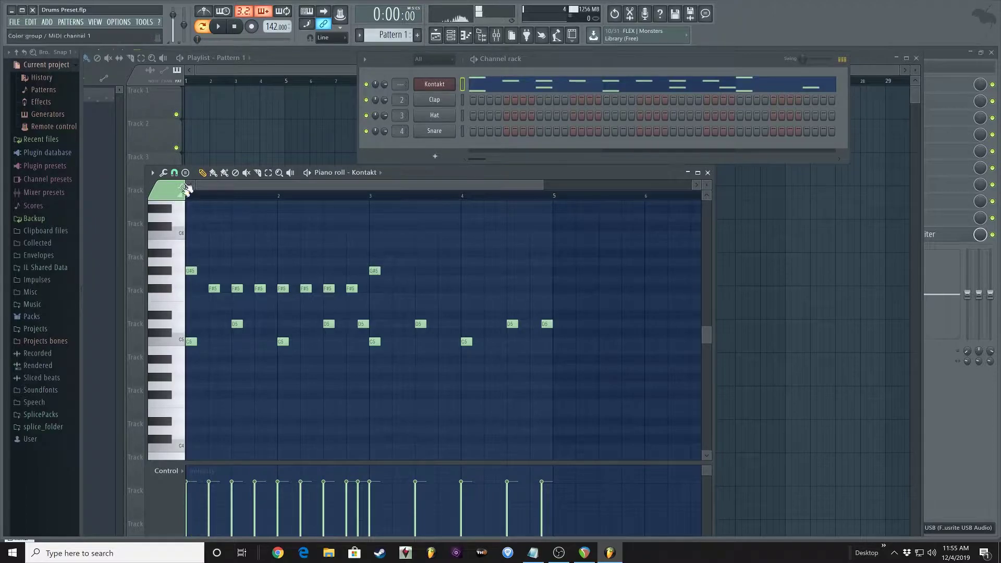
key(space)
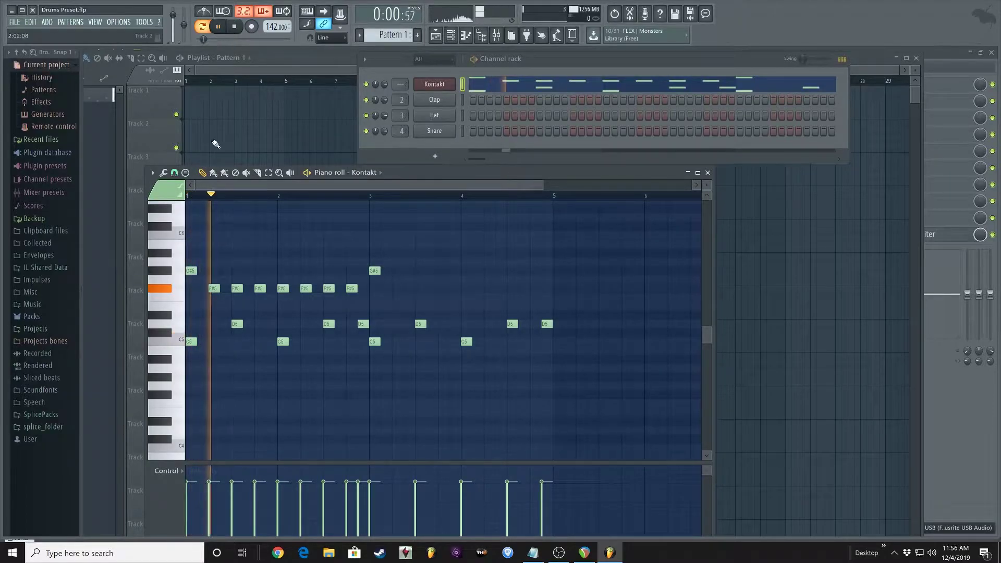
key(space)
key(space)
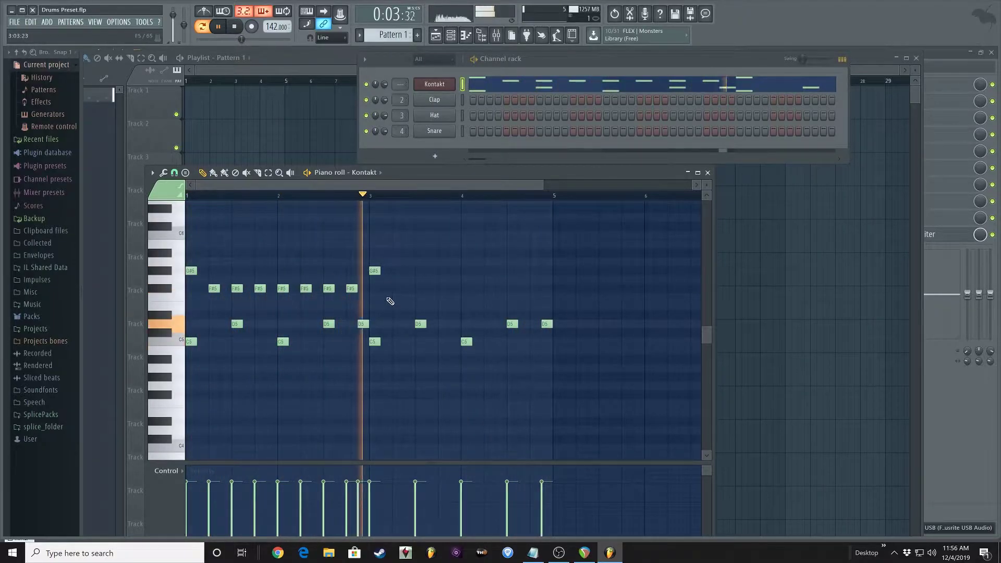
key(space)
Step: Duplicate the seven F#5 notes, move the copies so they start on beat 2 of bar 3, and play the pattern
drag(372, 288, 211, 289)
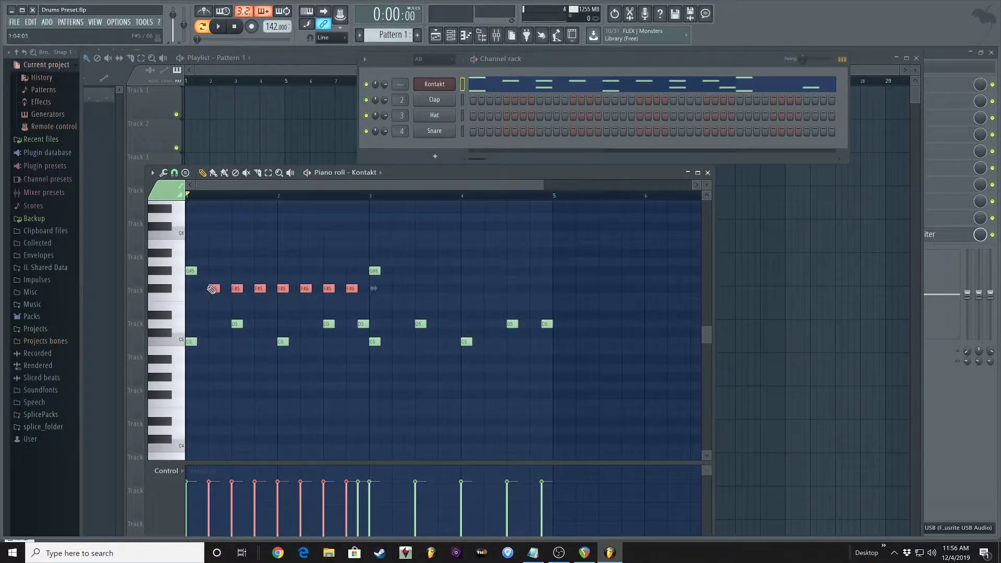
key(ctrl+b)
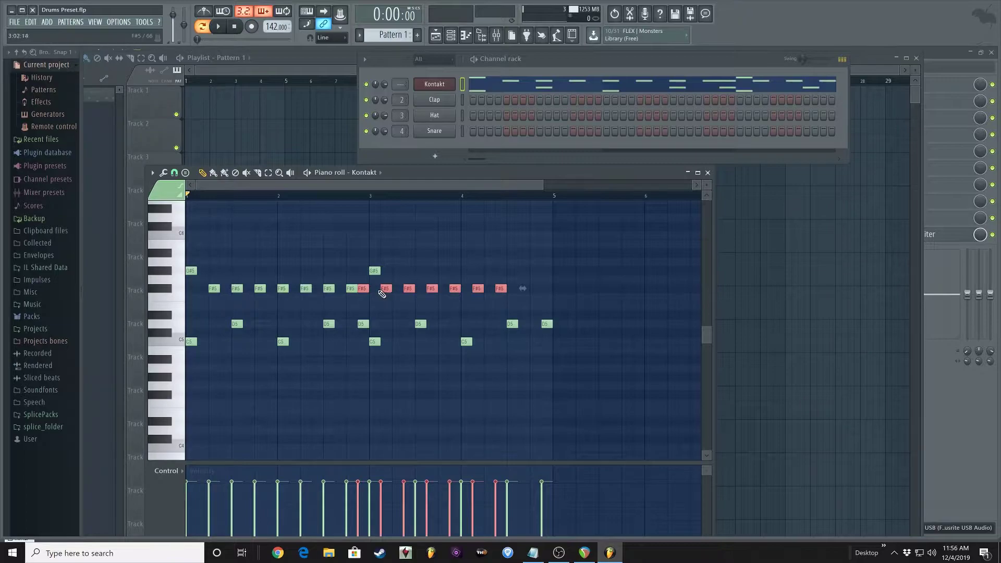
drag(364, 288, 420, 280)
key(space)
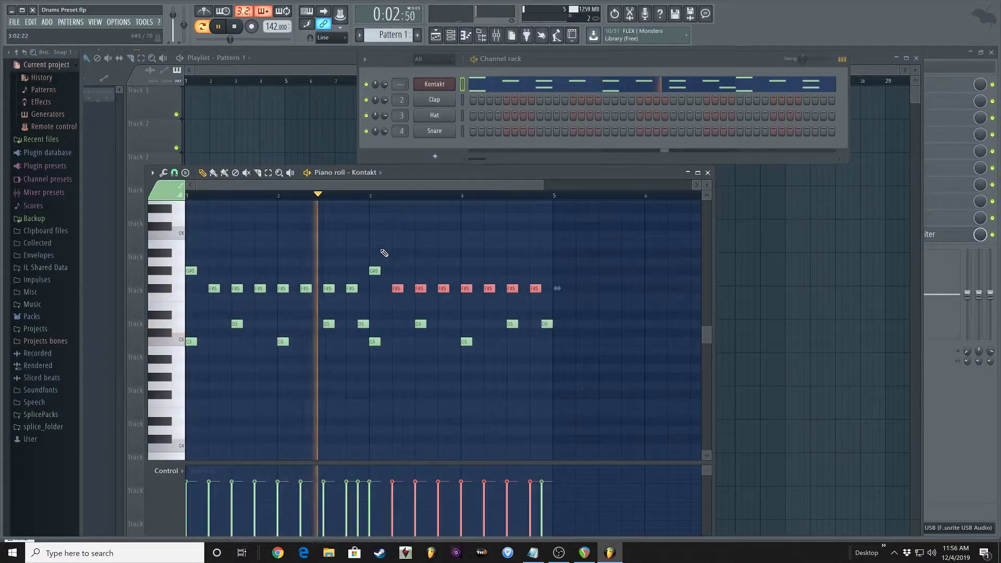
key(space)
Step: Replace the G#5 note at the start of bar 3 with an F#5 note and play the pattern
right_click(375, 270)
click(375, 290)
key(space)
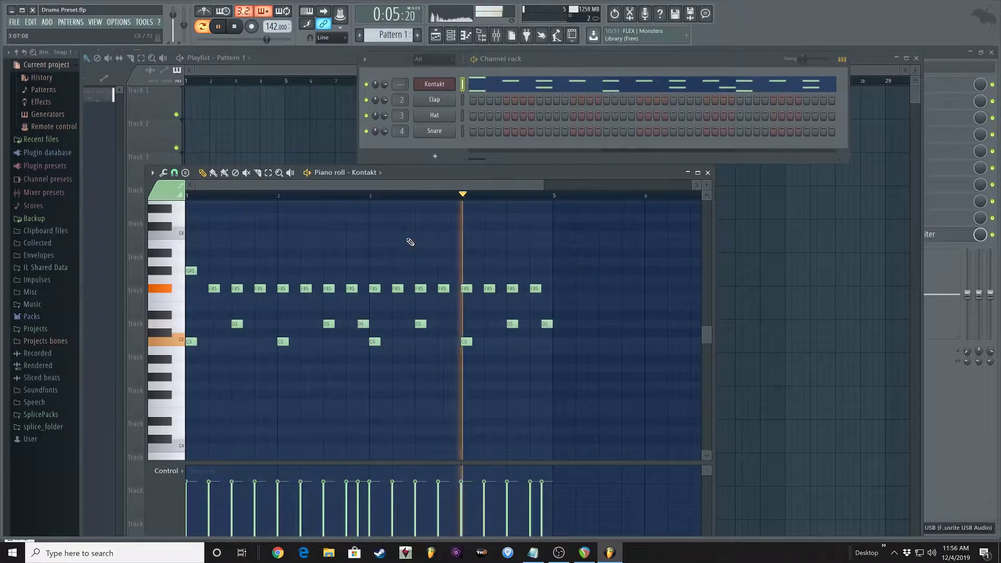
key(space)
scroll(386, 210, down, 2)
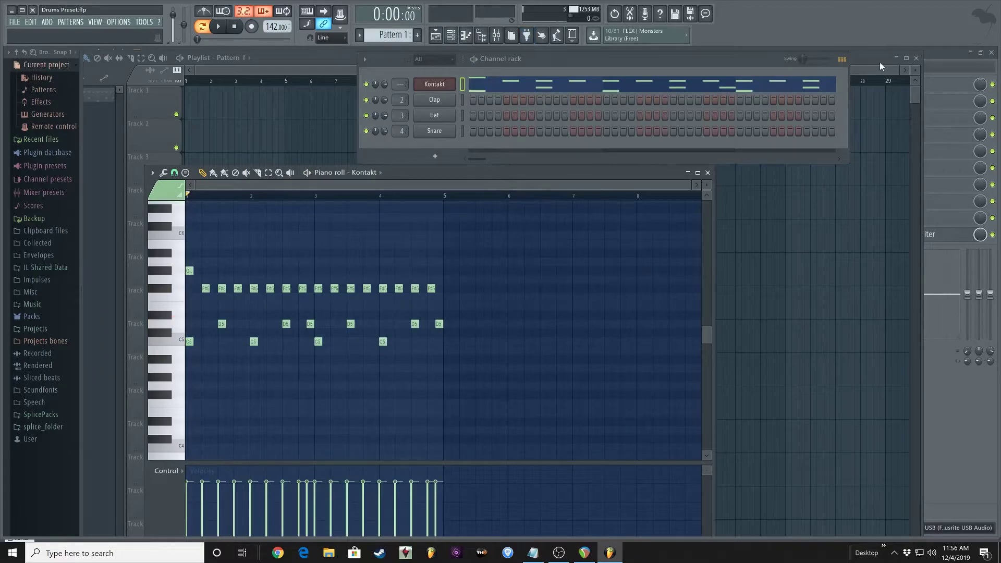
Step: Return to the mixer and route all drum tracks from Kick to Far Room to Insert 17 only
click(934, 54)
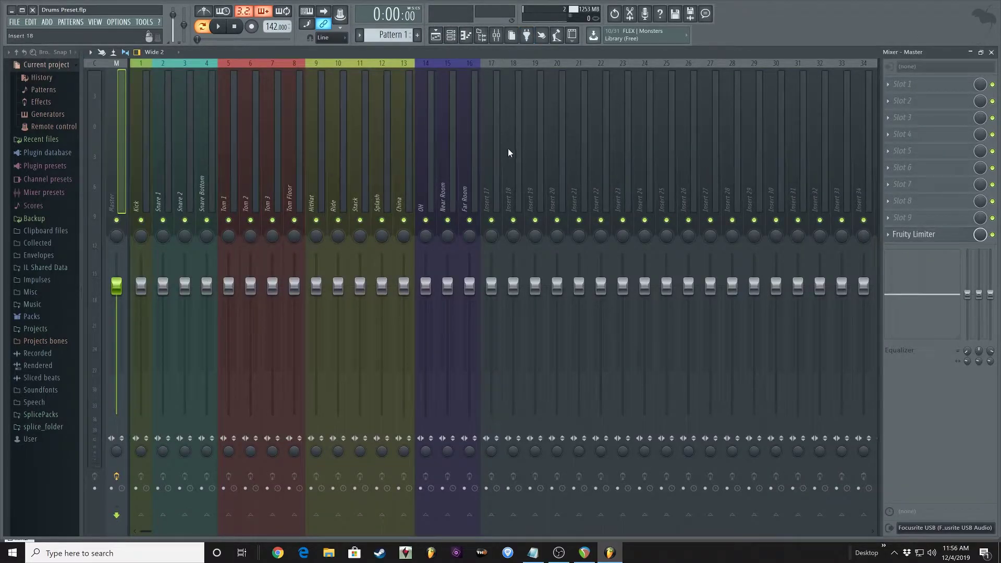
drag(146, 170, 467, 167)
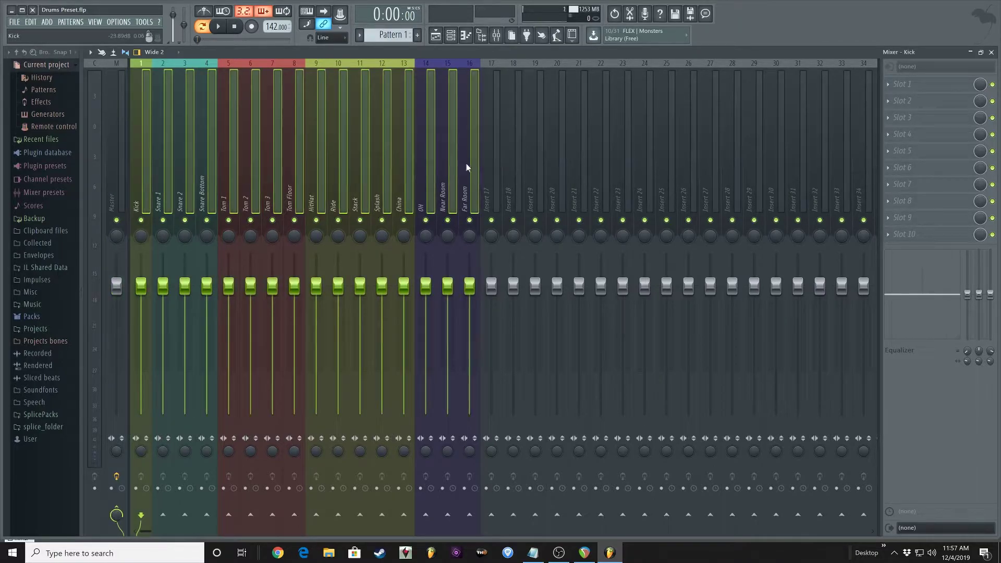
right_click(489, 515)
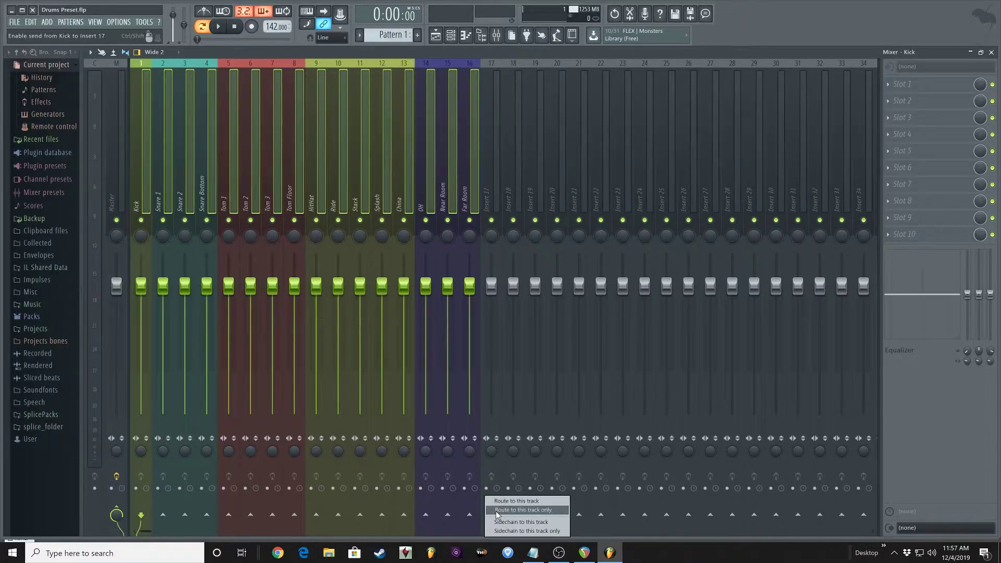
click(497, 511)
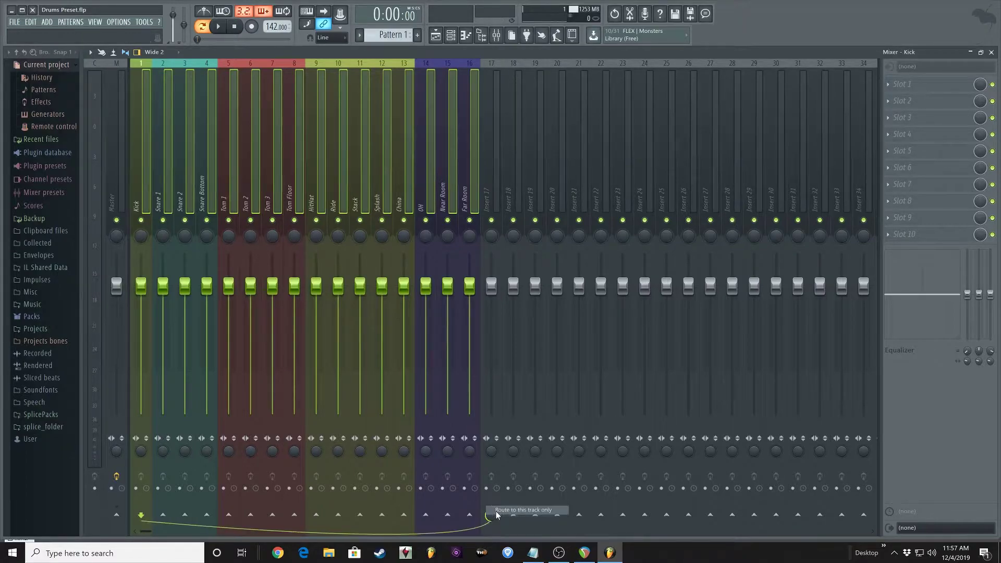
Step: Add Soundgoodizer to slot 1 of Insert 17 and play the pattern, toggling the effect to compare the sound
click(500, 164)
click(901, 85)
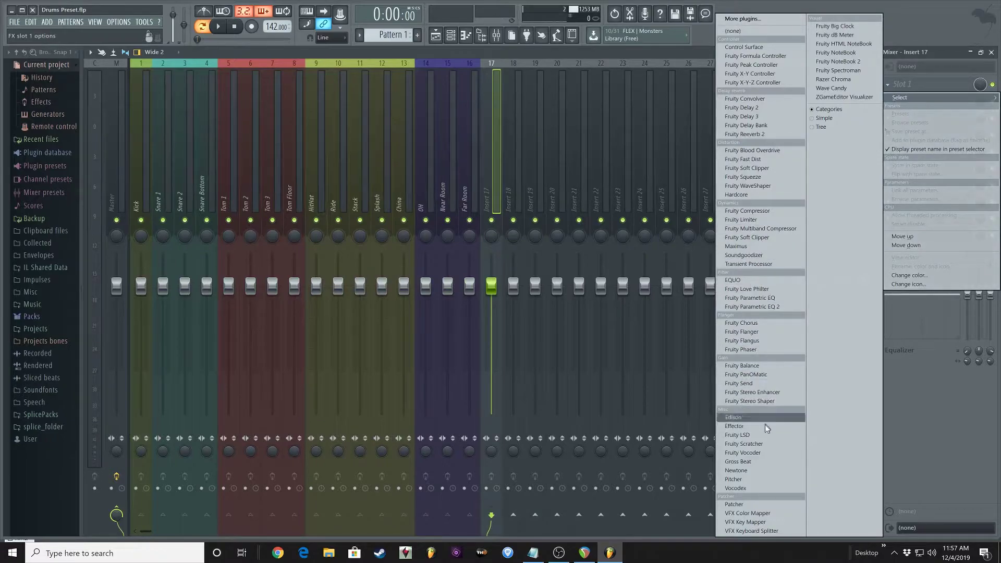
click(779, 255)
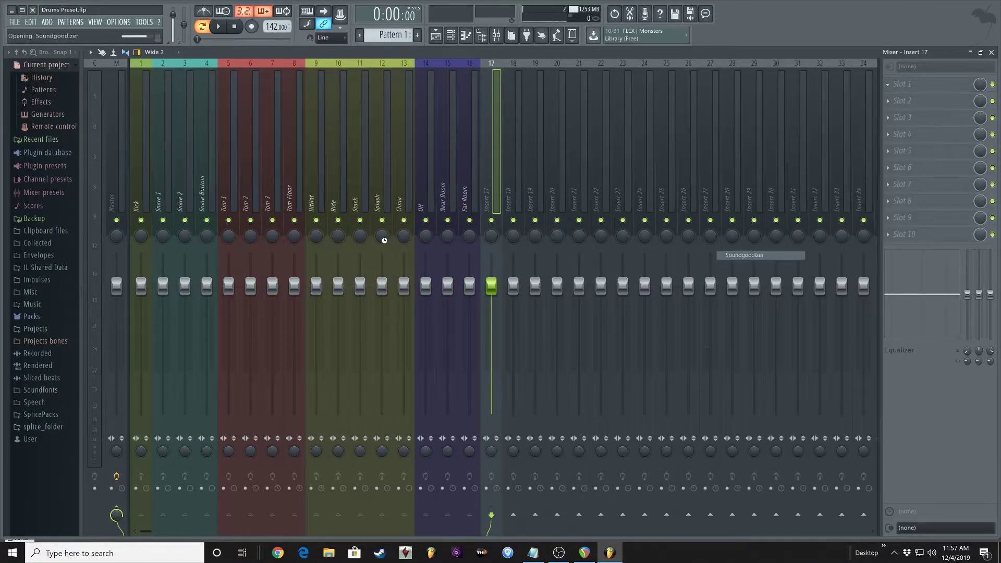
key(space)
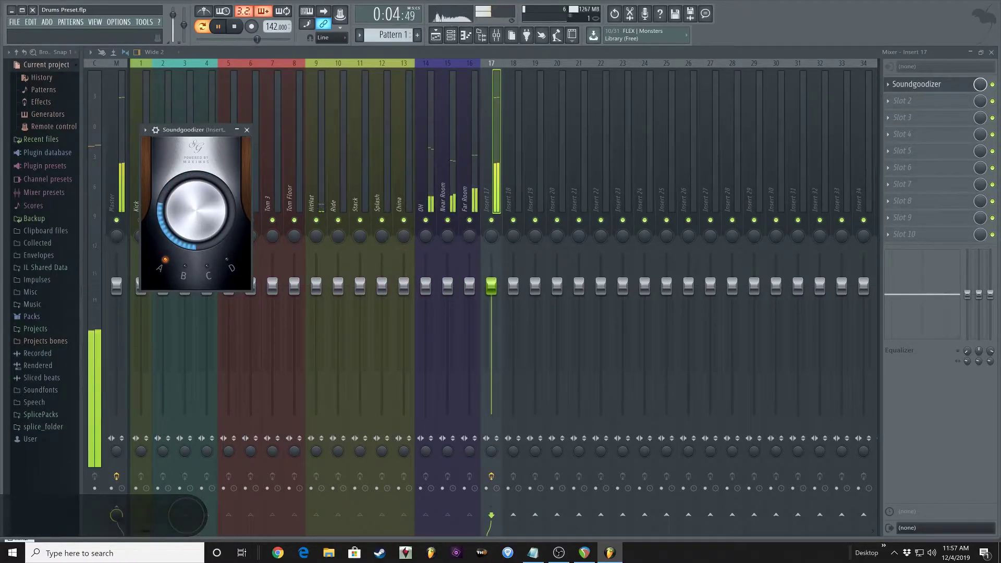
click(992, 85)
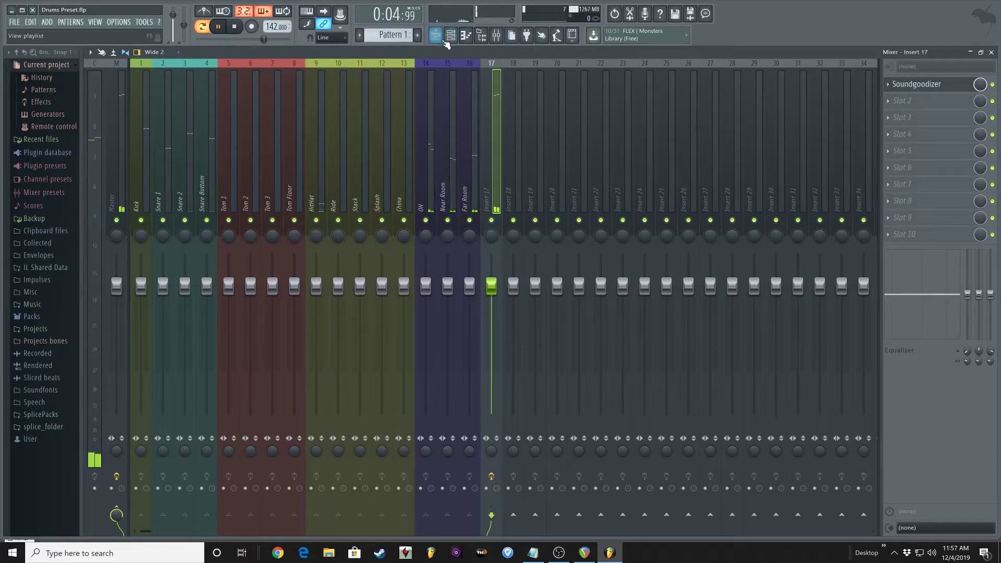
key(space)
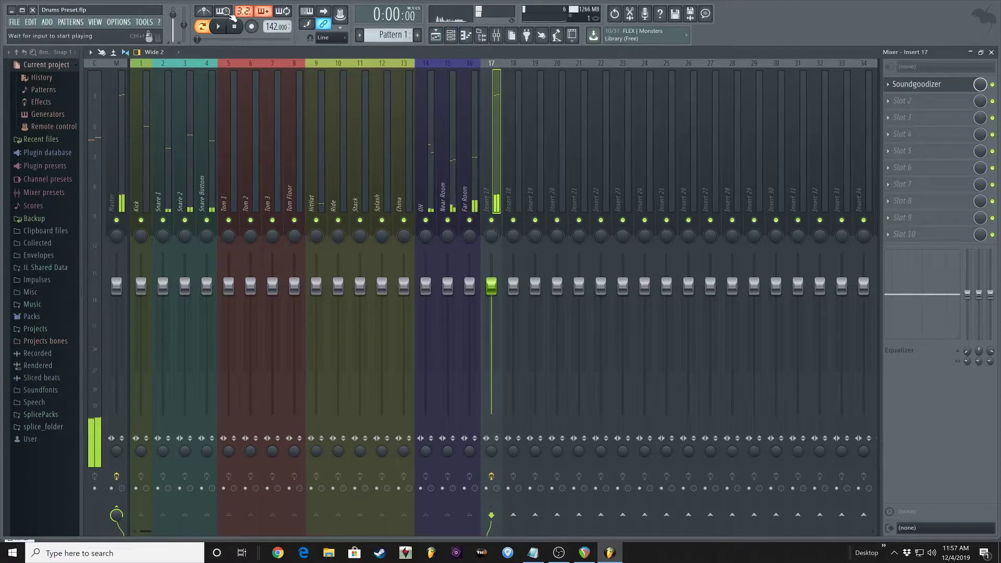
Step: Open the Kontakt channel's piano roll, slightly vary the note velocities across all four bars, and play the pattern
click(452, 36)
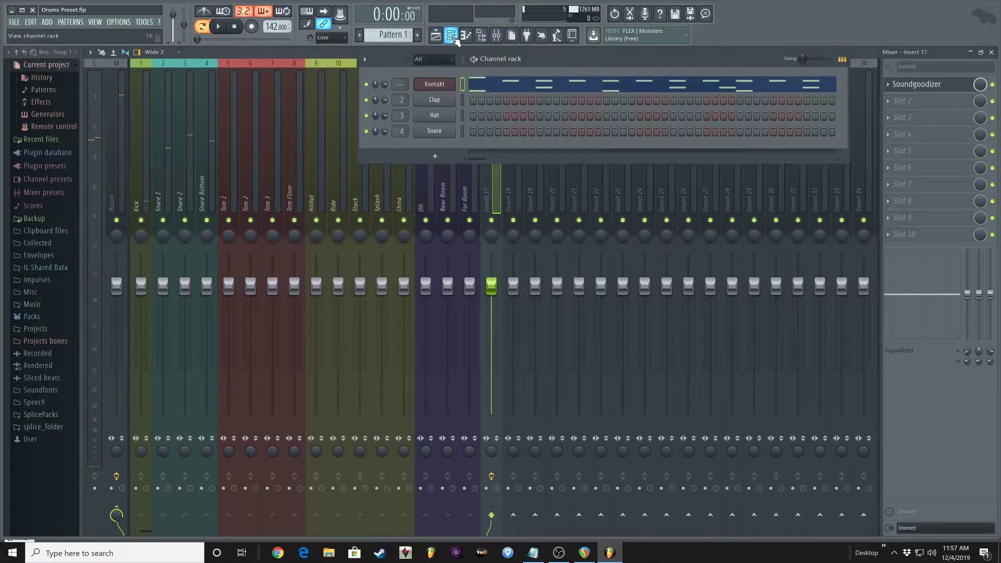
click(479, 92)
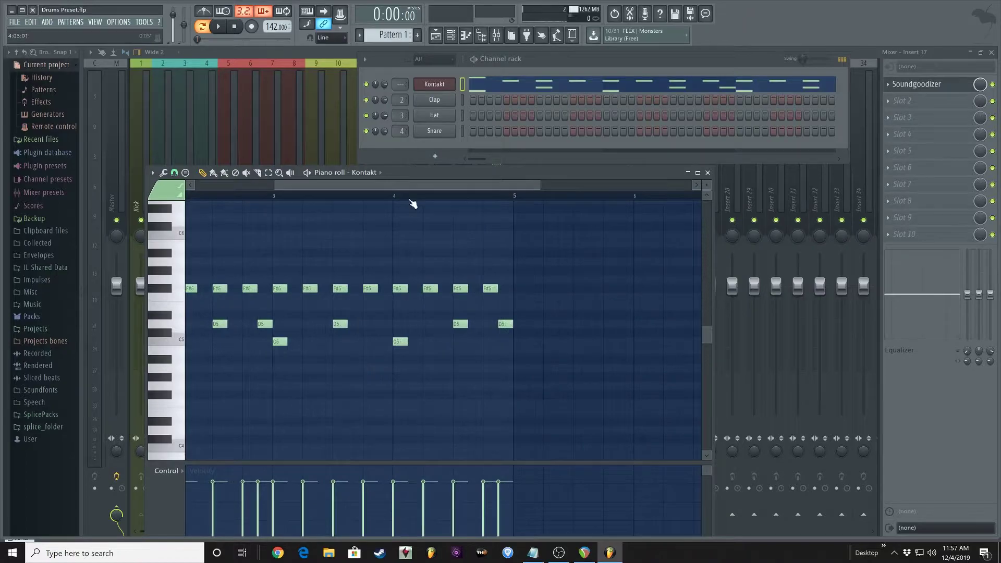
scroll(416, 187, up, 3)
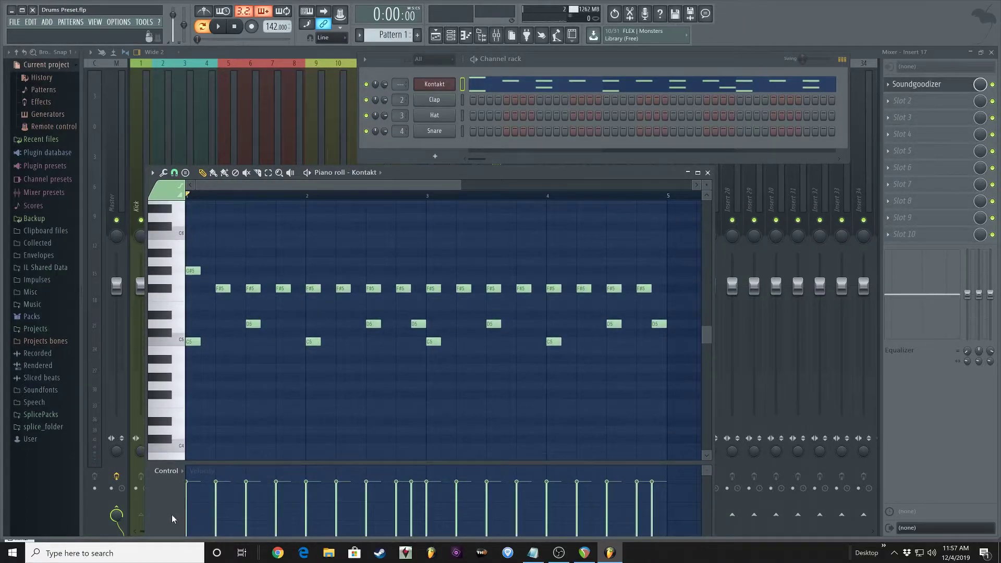
drag(193, 488, 279, 492)
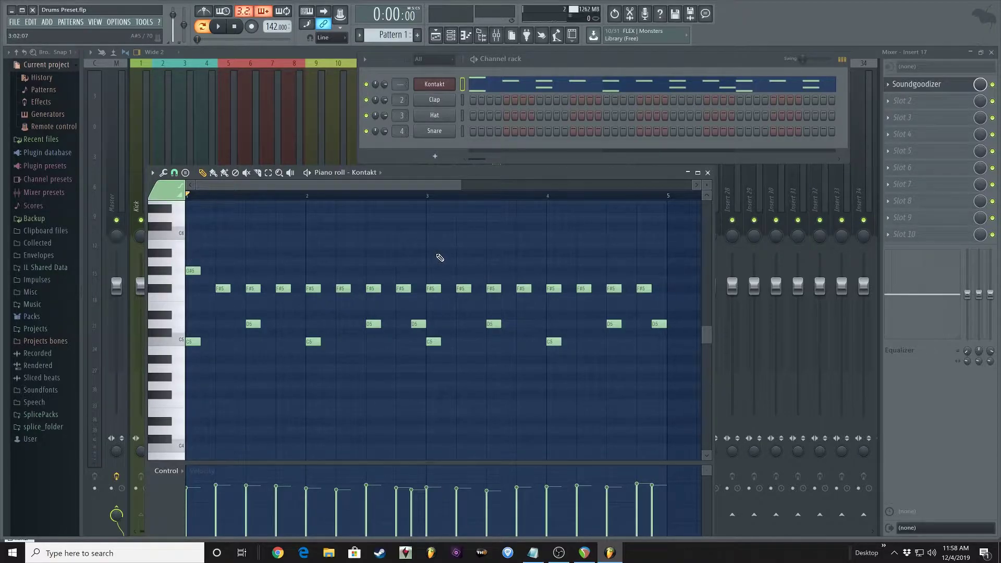
key(space)
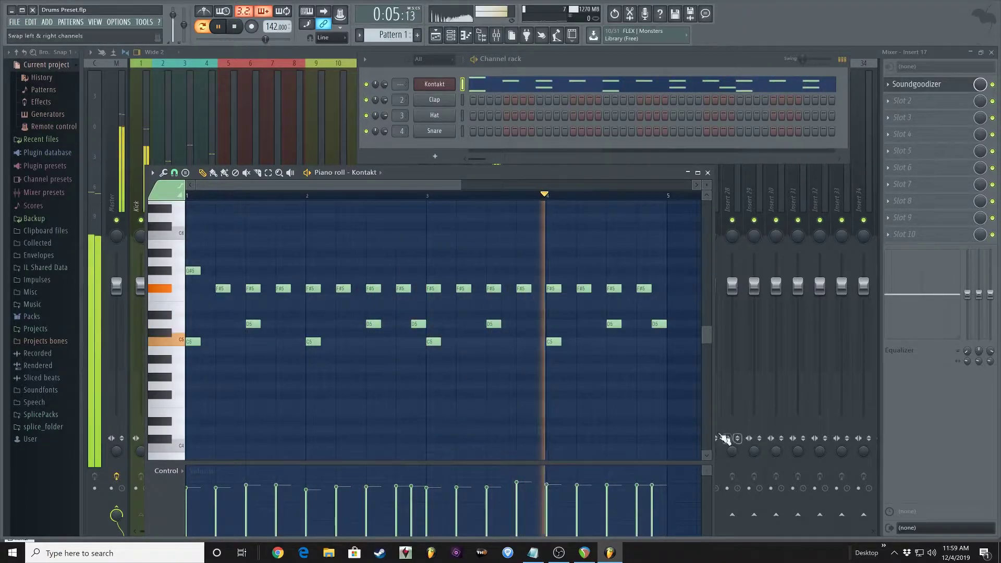
key(space)
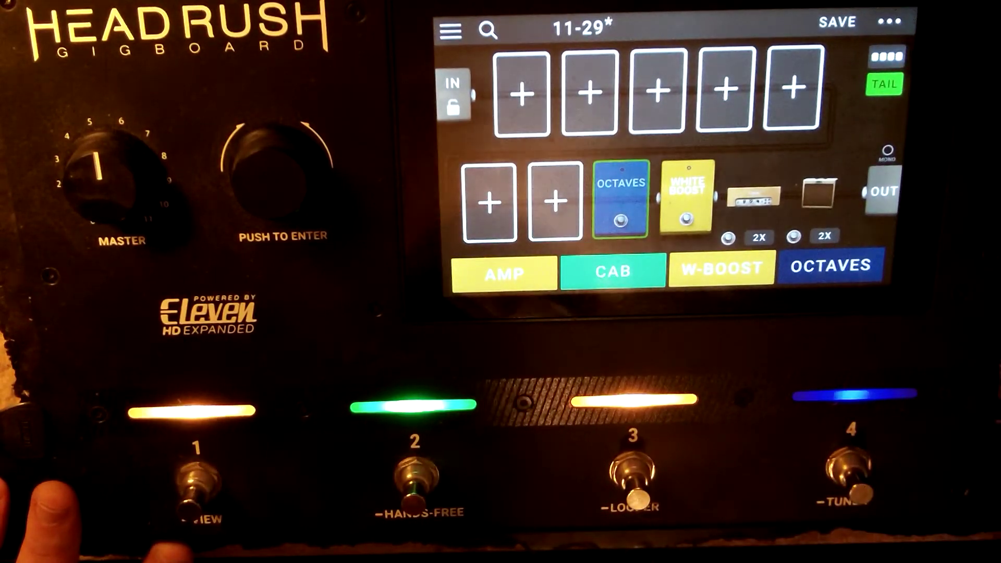
click(888, 21)
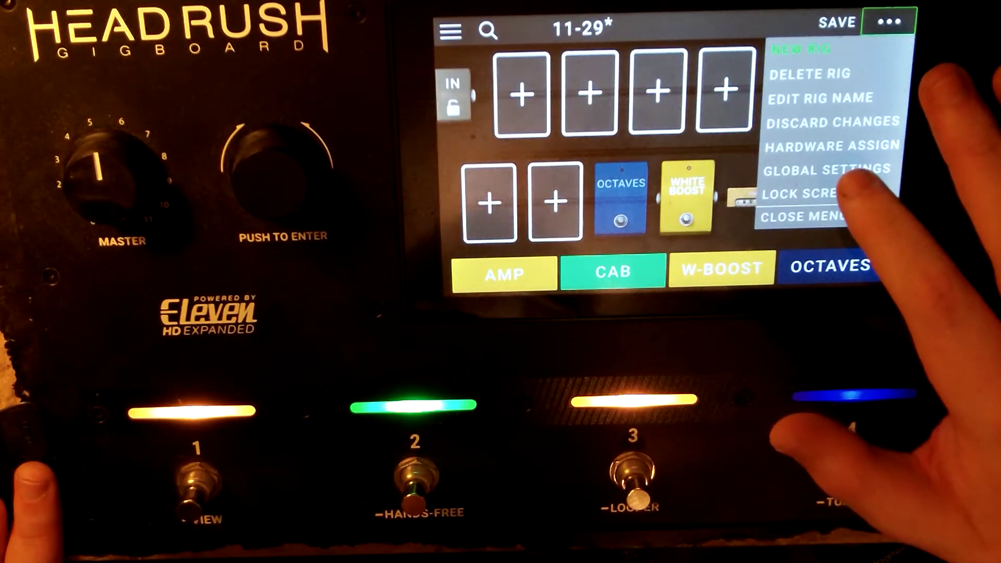
click(838, 167)
click(888, 22)
click(886, 59)
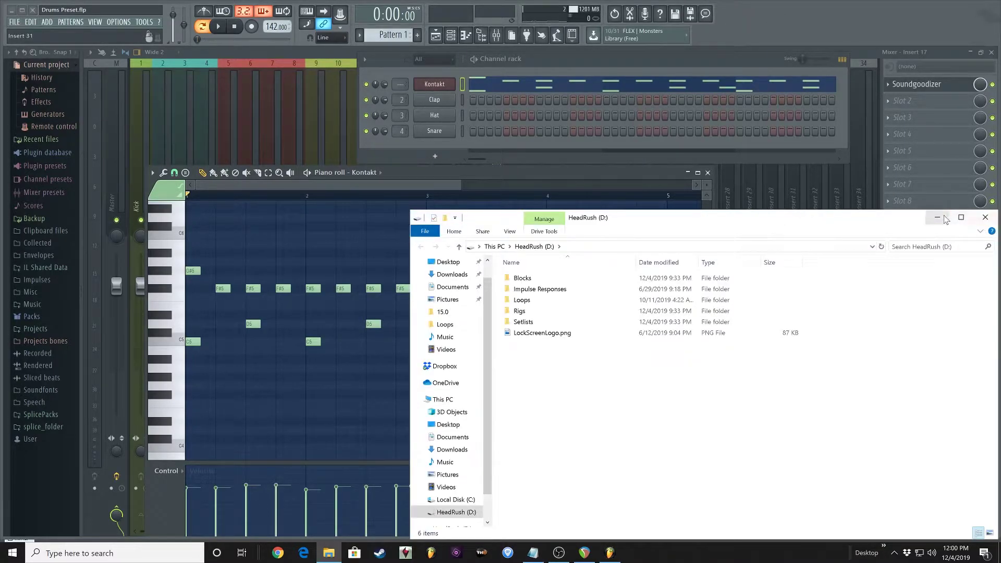
Step: Export the pattern as the wave file improvtutorial.wav to the Loops folder on the HeadRush (D:) drive and start the rendering
click(944, 216)
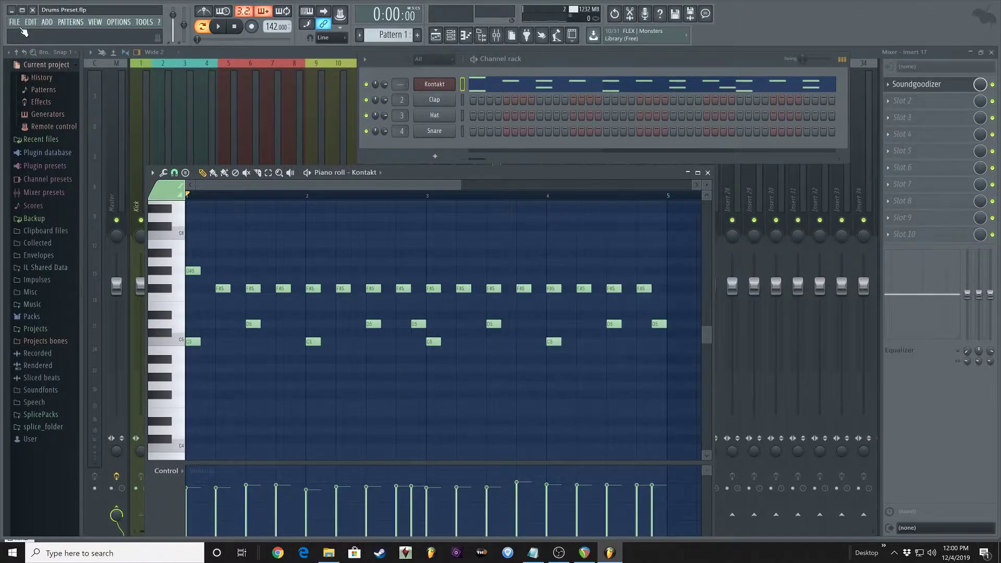
click(14, 22)
mouse_move(45, 103)
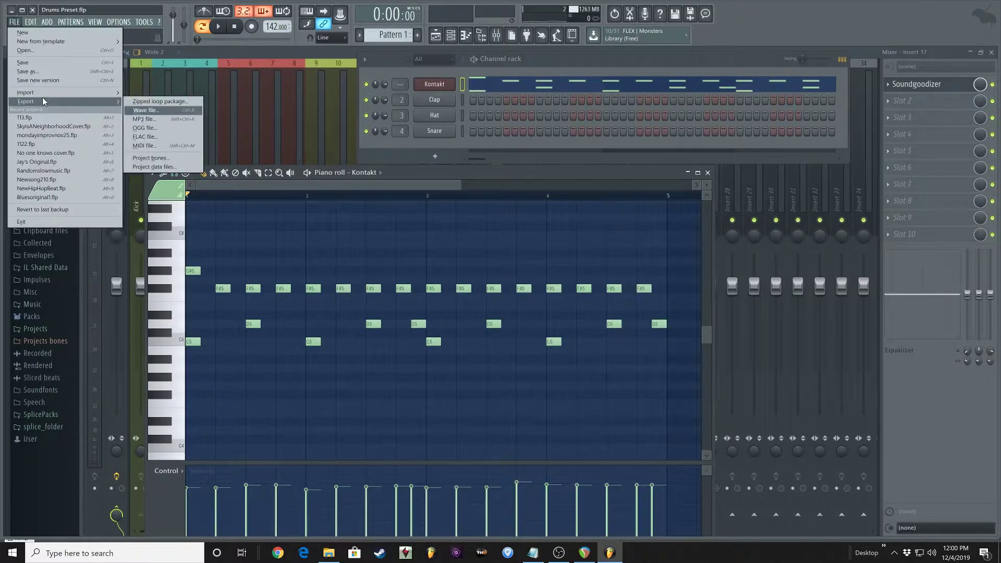
click(159, 112)
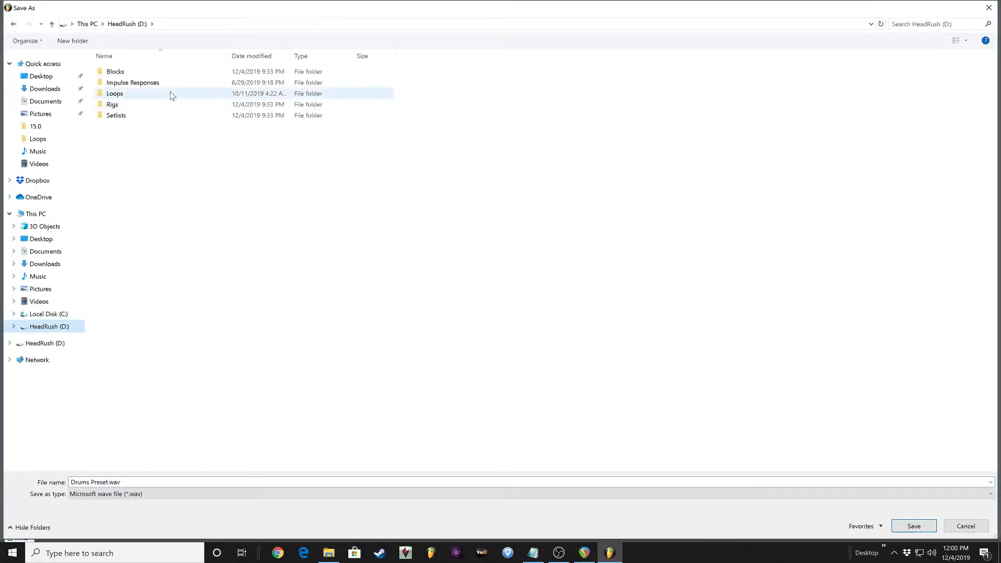
double_click(172, 96)
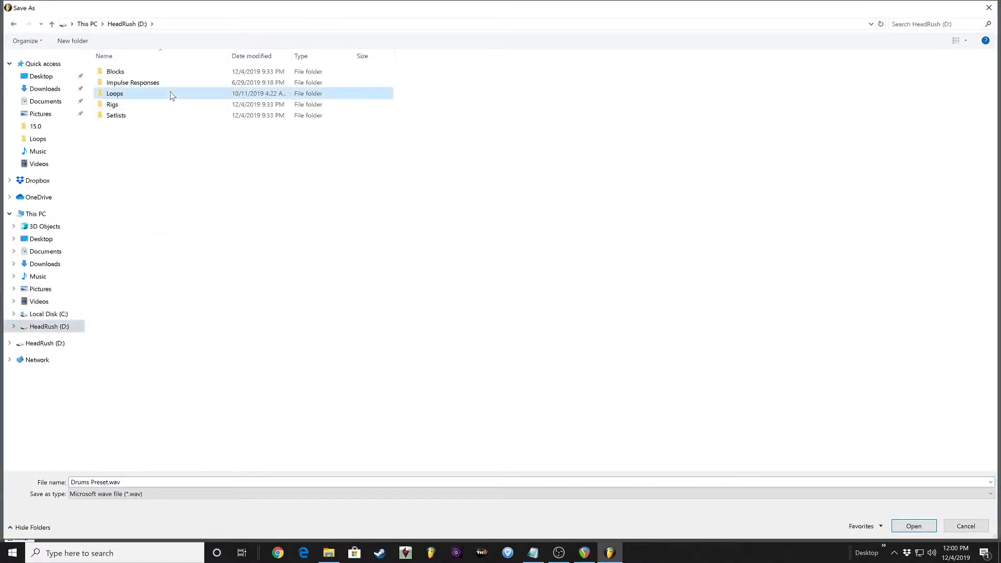
click(108, 478)
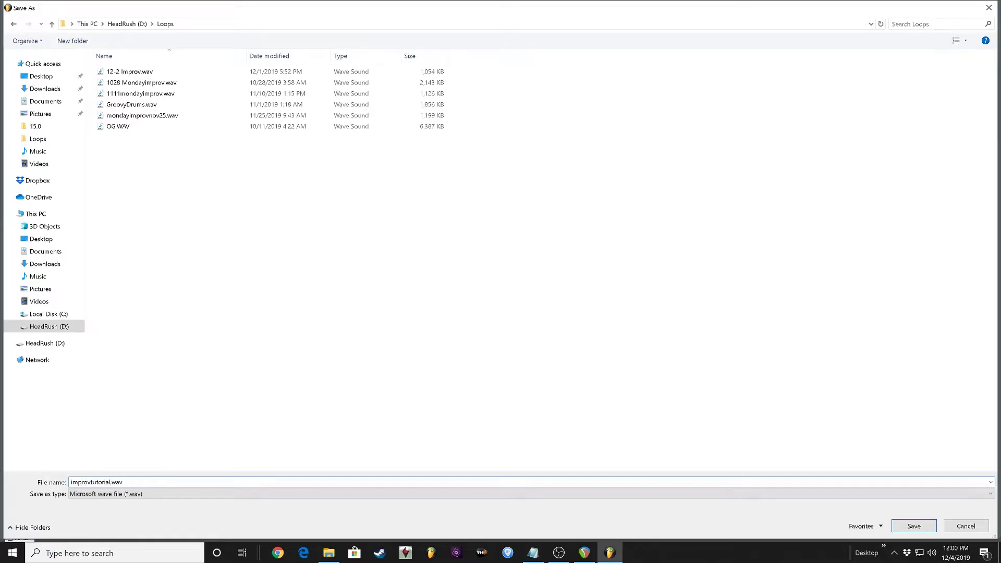
key(Return)
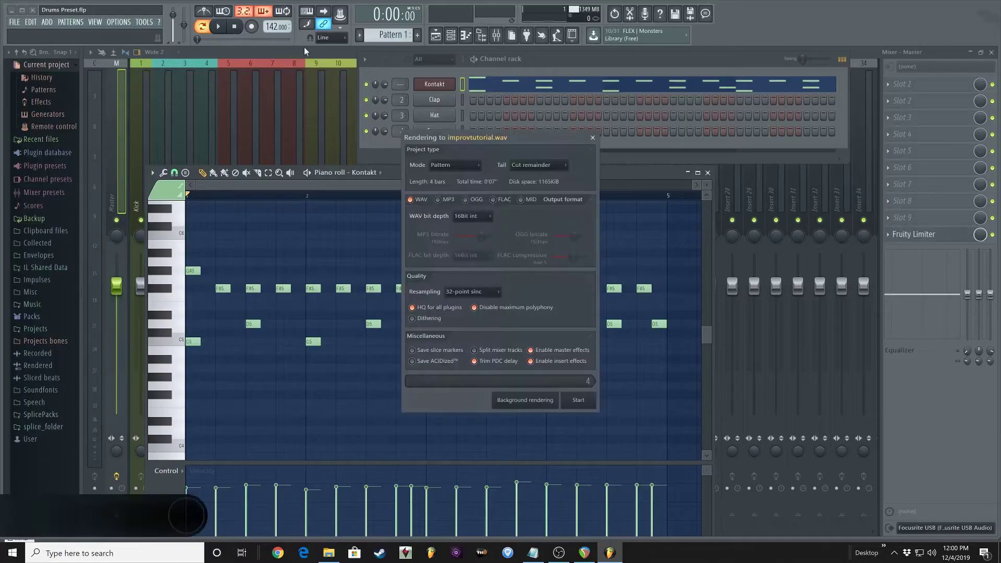
click(587, 404)
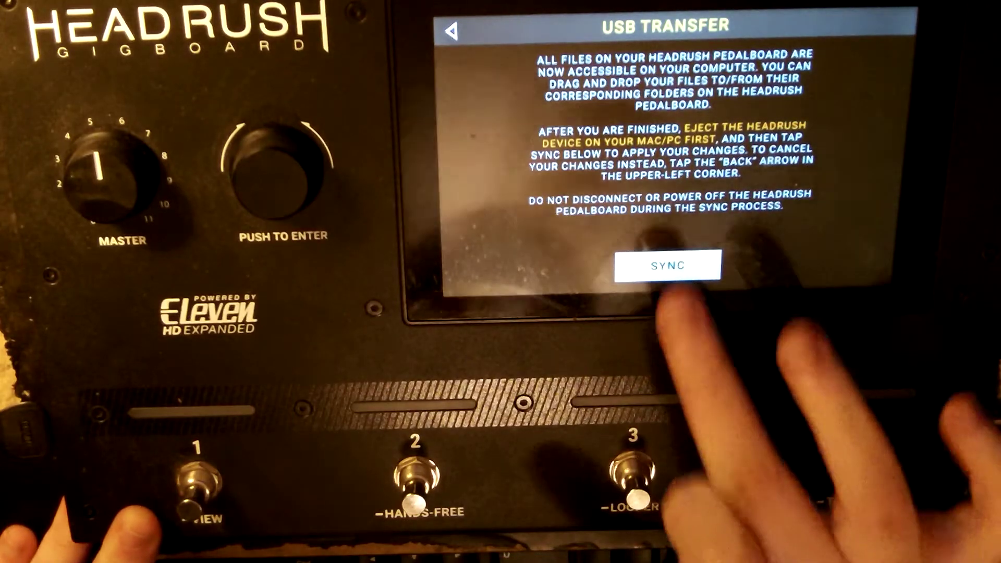
click(667, 265)
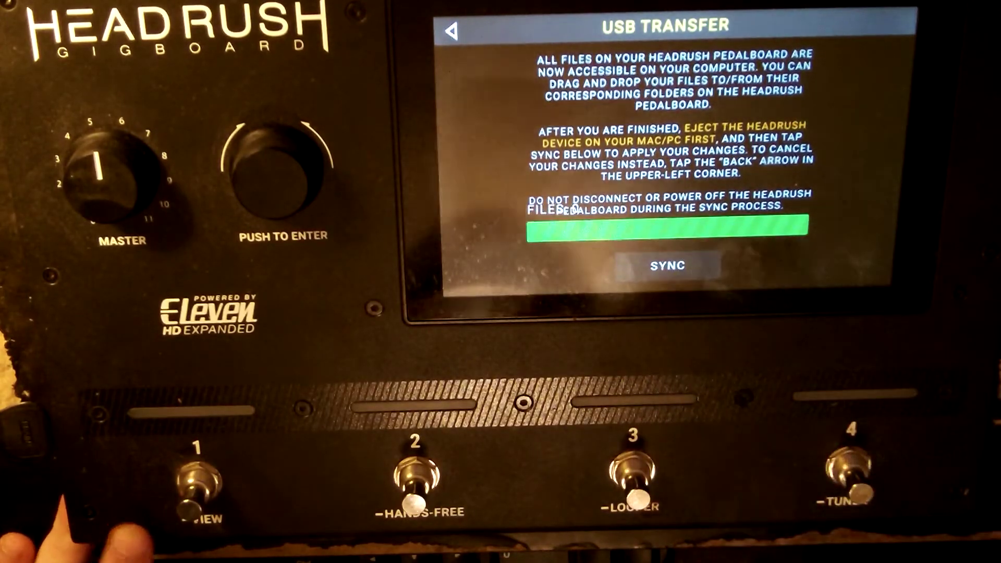